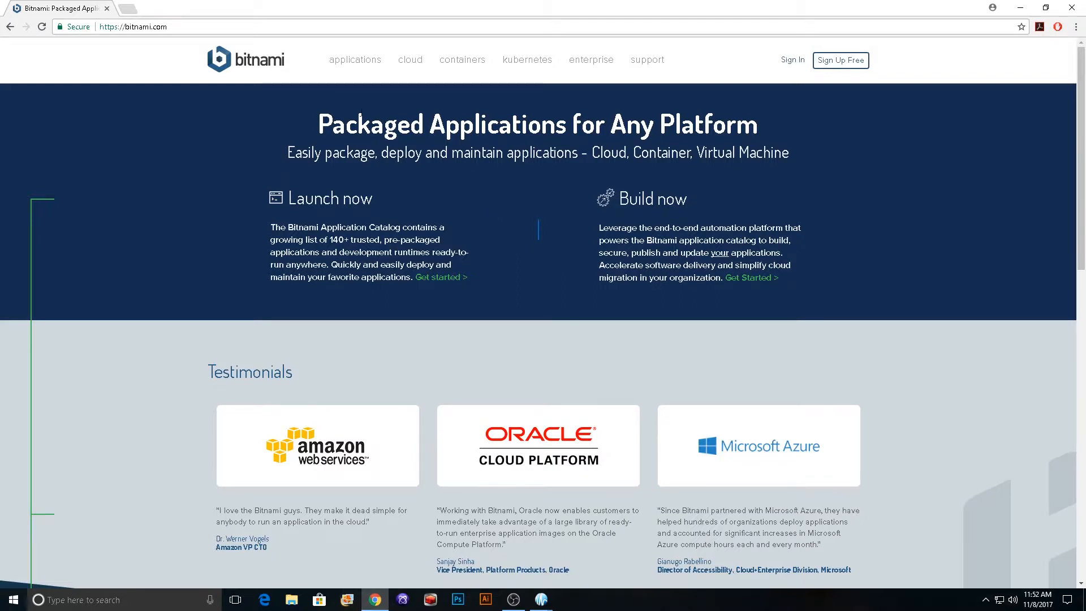
# Step: Download the WordPress 4.8.3 Windows installer from Bitnami's application catalog without signing in
pyautogui.click(351, 64)
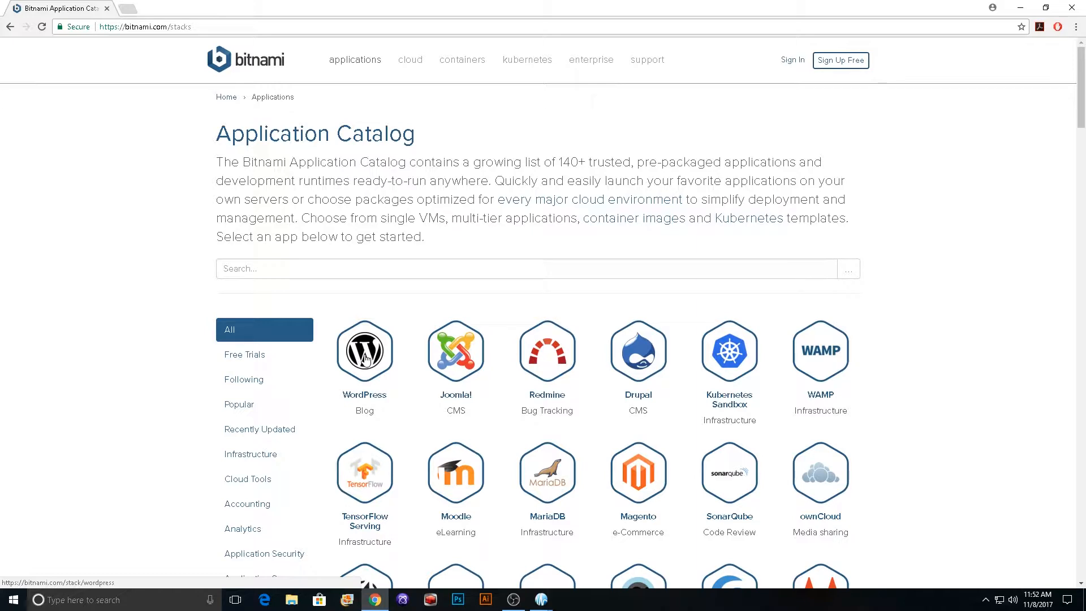
pyautogui.click(365, 359)
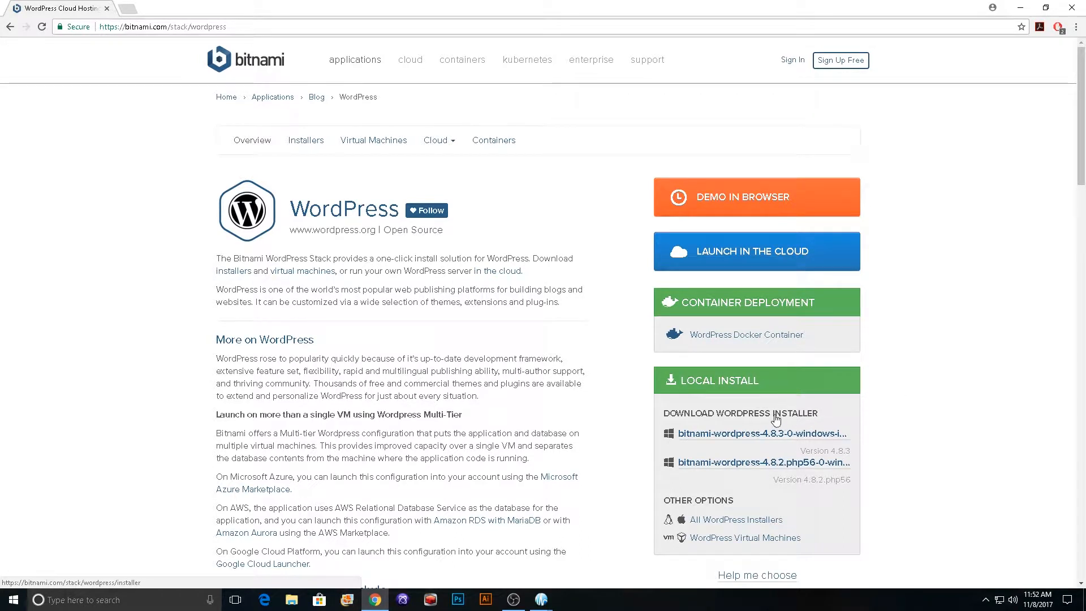
pyautogui.click(740, 434)
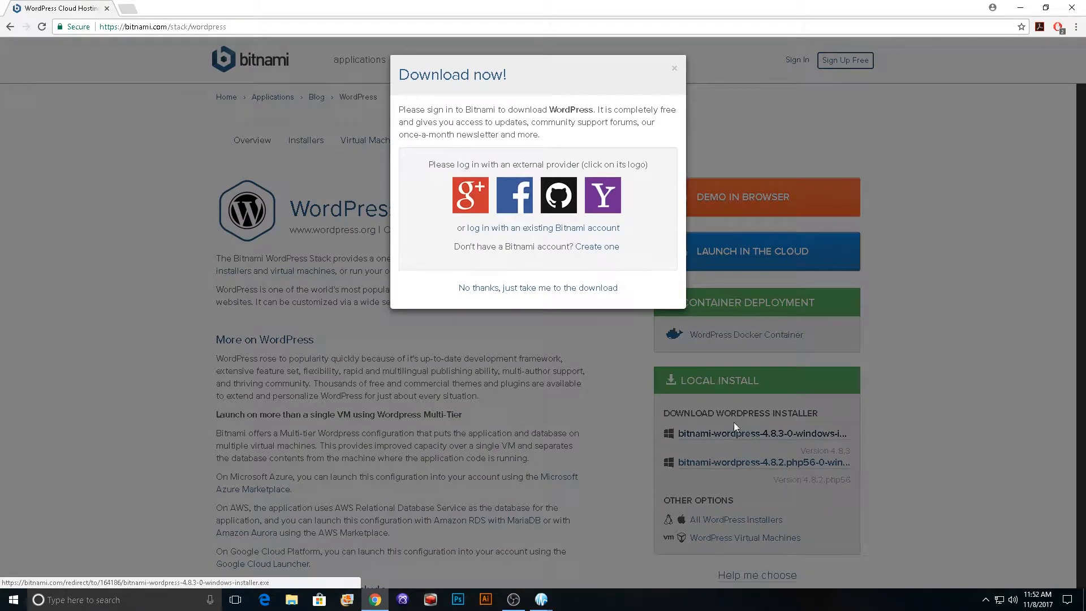
pyautogui.click(540, 289)
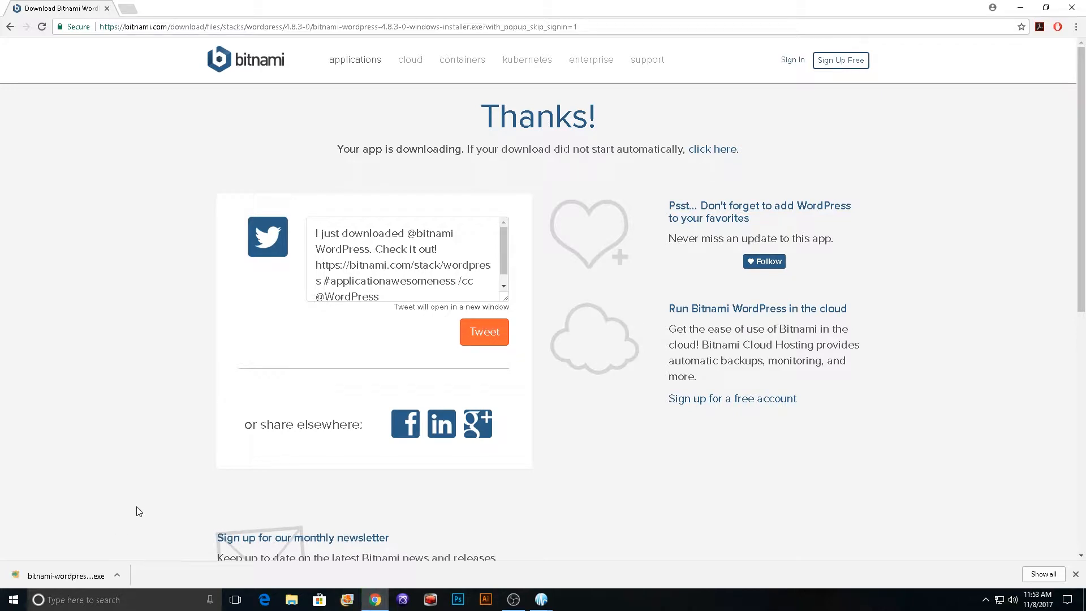
# Step: Run the downloaded WordPress installer, allow it to make changes to the device, and choose English as the installation language
pyautogui.click(62, 578)
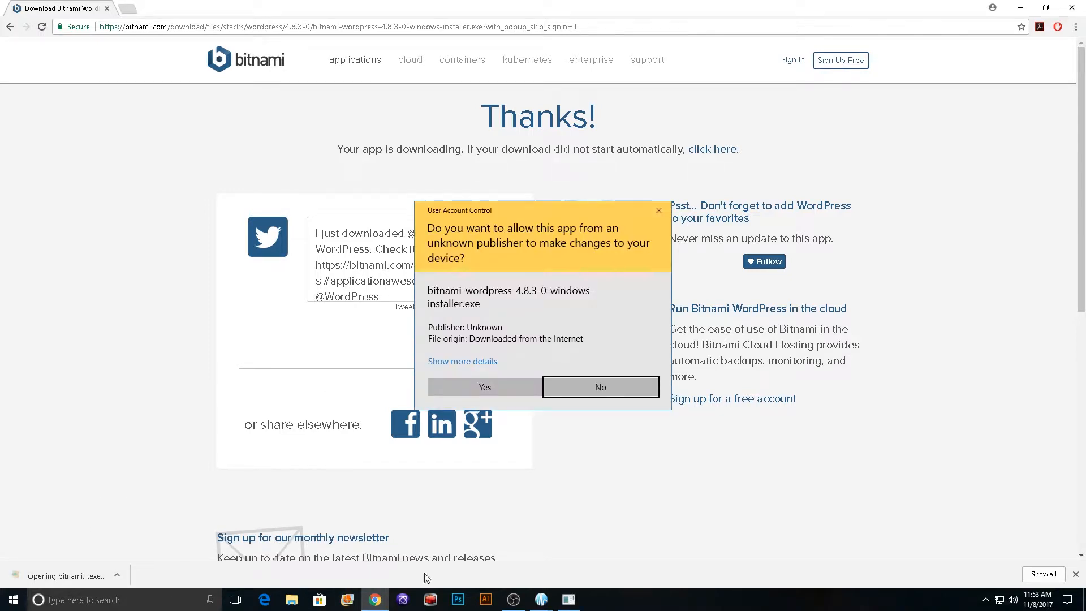
pyautogui.click(473, 387)
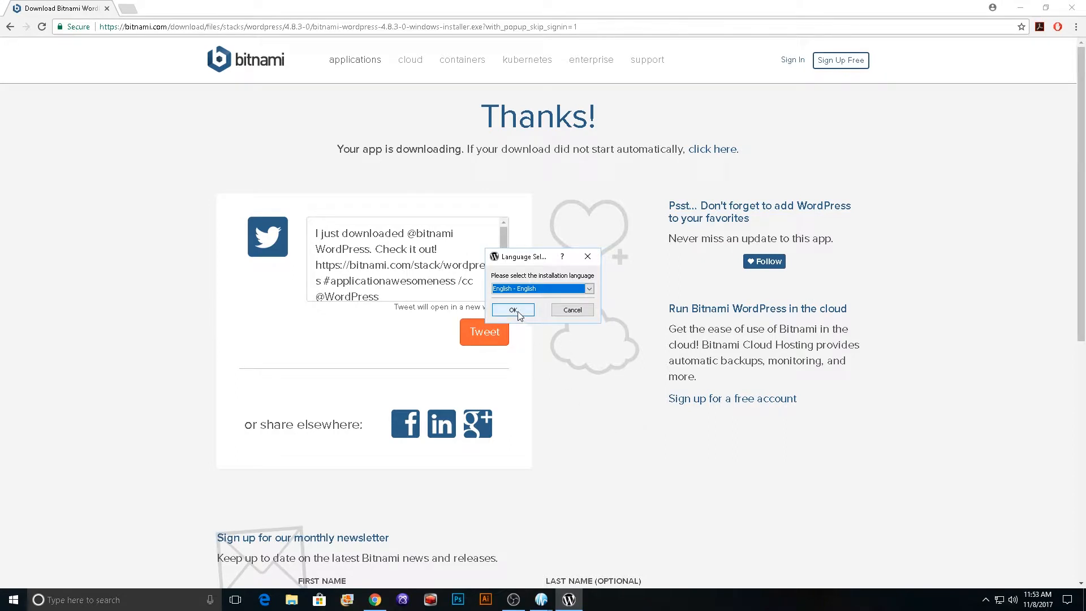
pyautogui.click(518, 314)
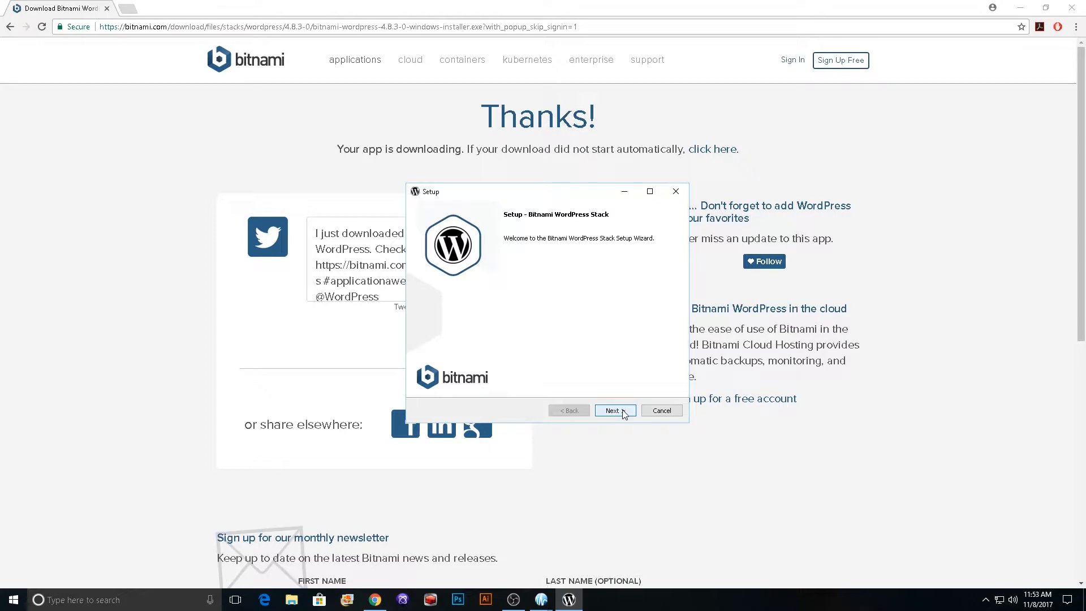
# Step: Accept the WordPress and PhpMyAdmin components and the installation folder C:\Bitnami\wordpress-4.8.3-0
pyautogui.click(613, 410)
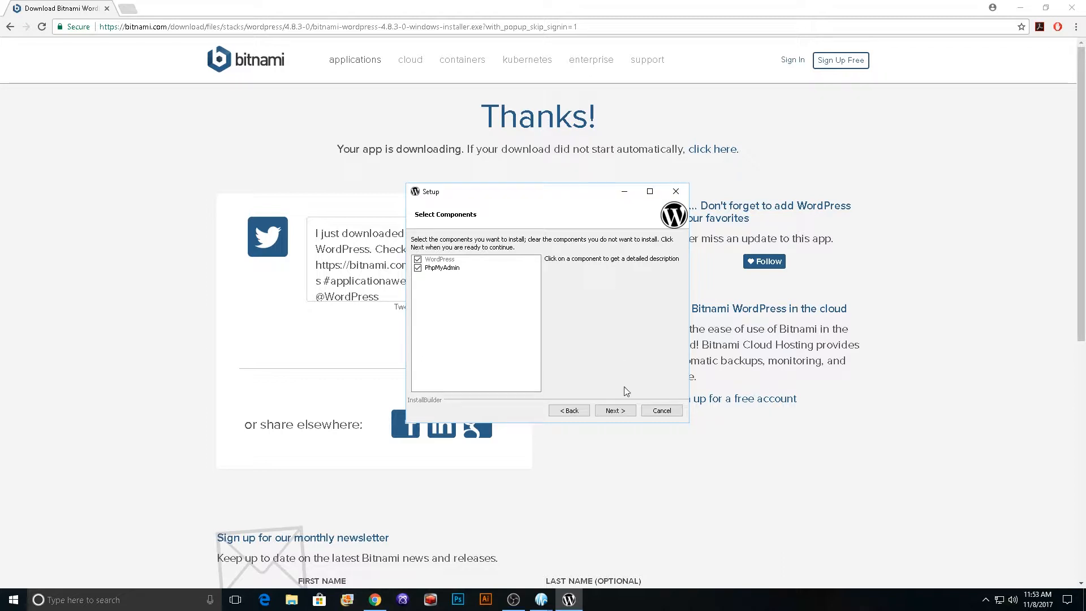
pyautogui.click(616, 410)
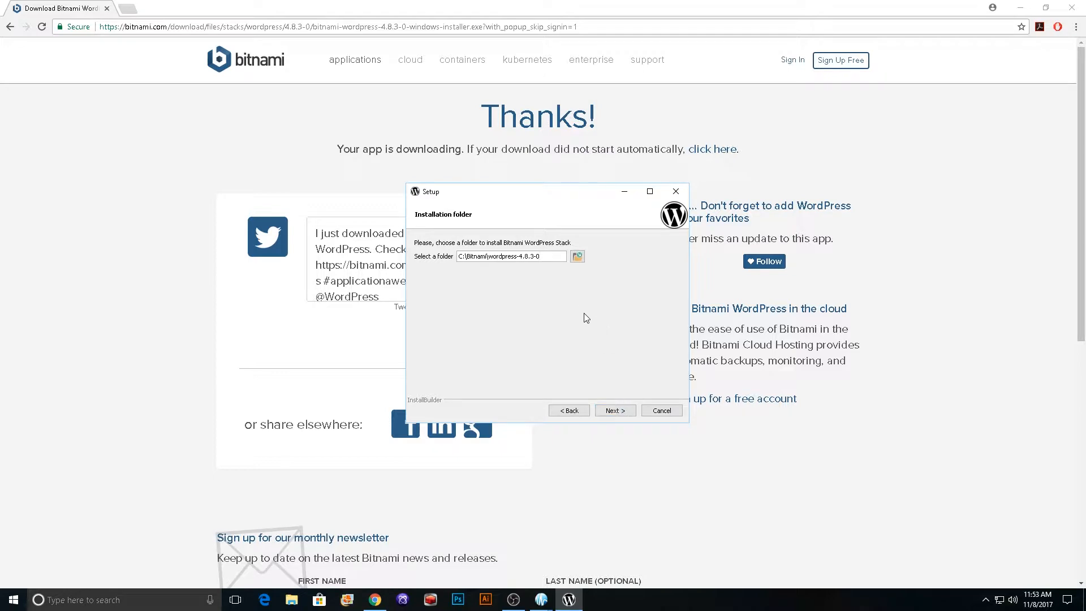
pyautogui.click(622, 411)
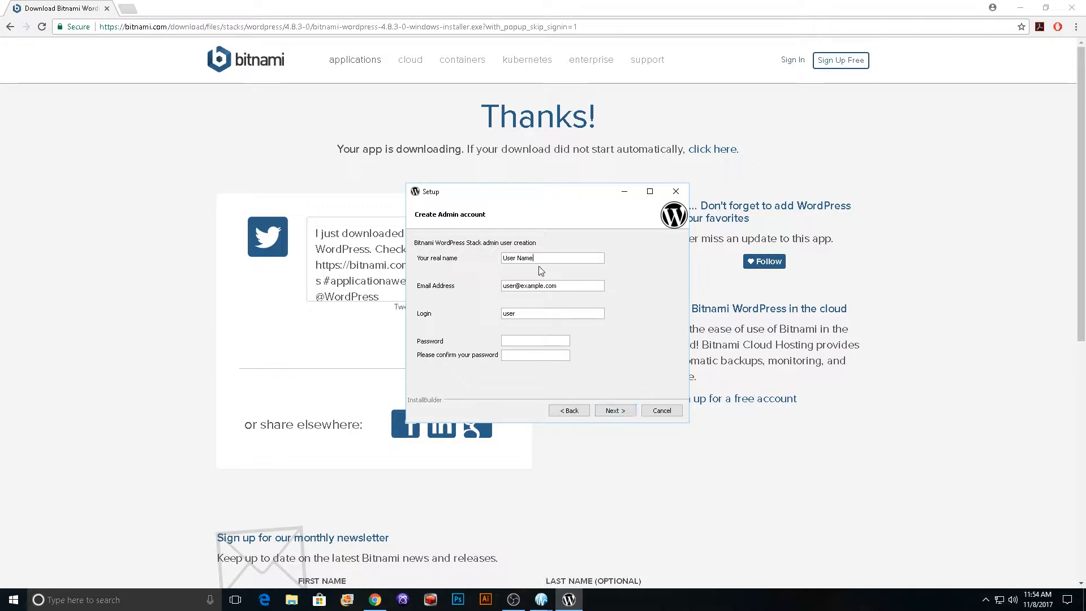
# Step: Enter the administrator's real name and e-mail address for the admin account
pyautogui.moveTo(541, 258); pyautogui.dragTo(461, 245)
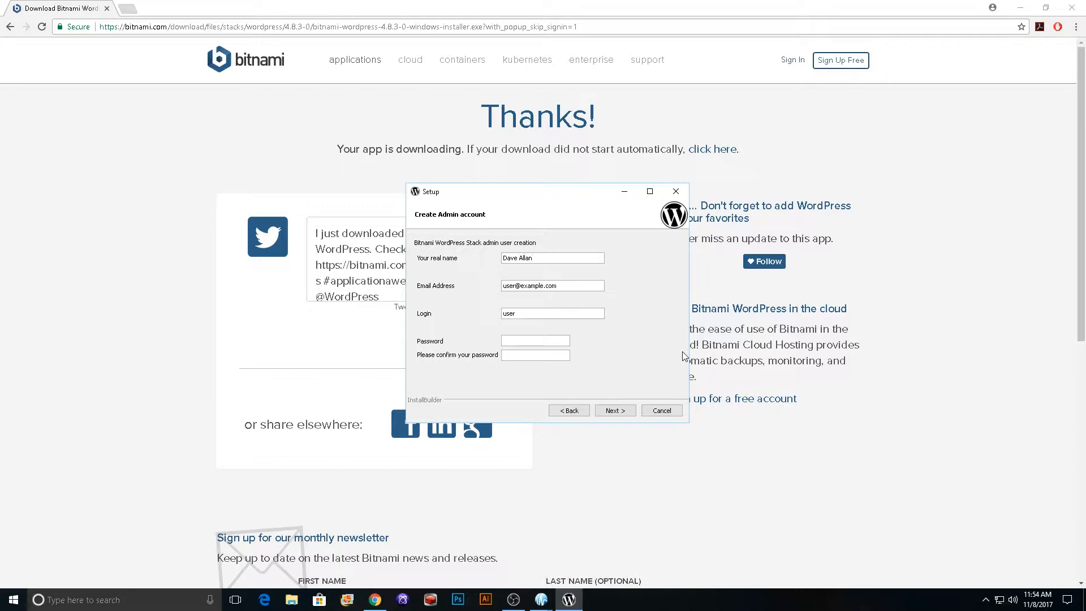
pyautogui.press('Tab')
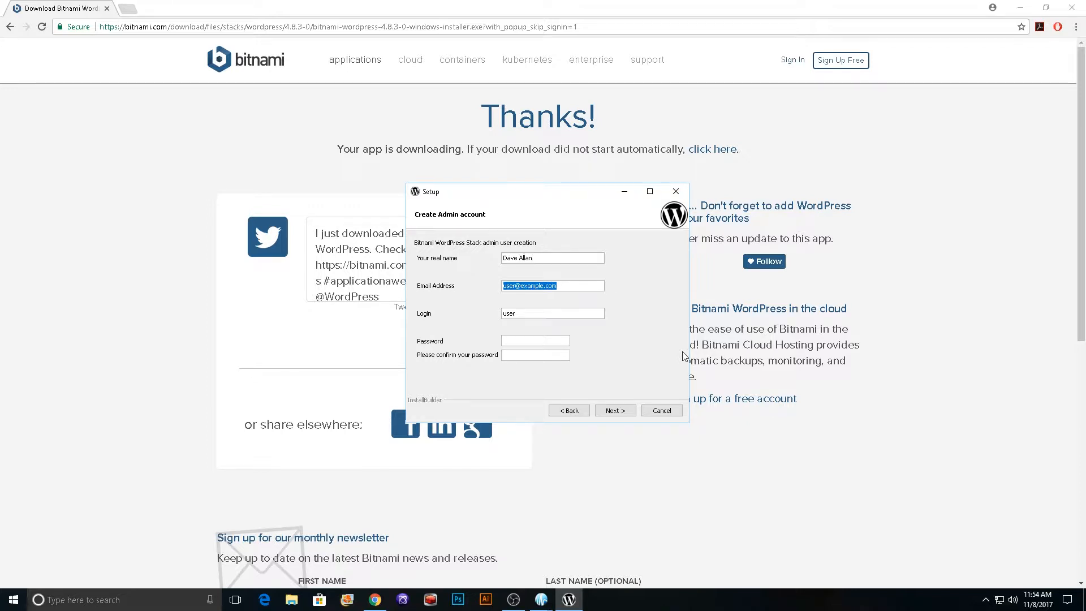
# Step: Set the admin account's login to admin, and enter and confirm the account password
pyautogui.write('admin')
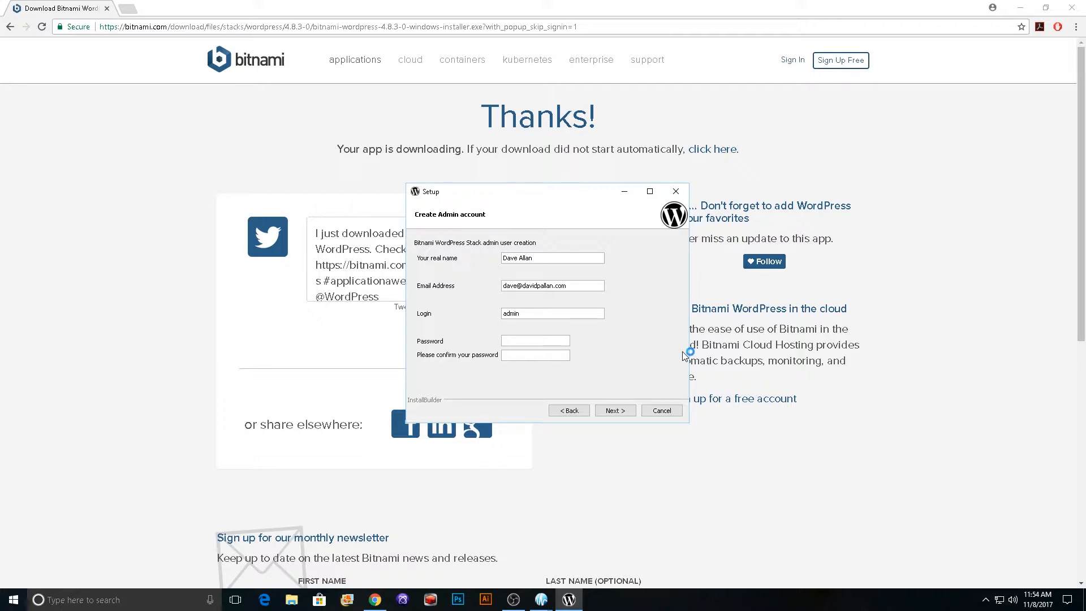
pyautogui.write('**********')
pyautogui.click(618, 416)
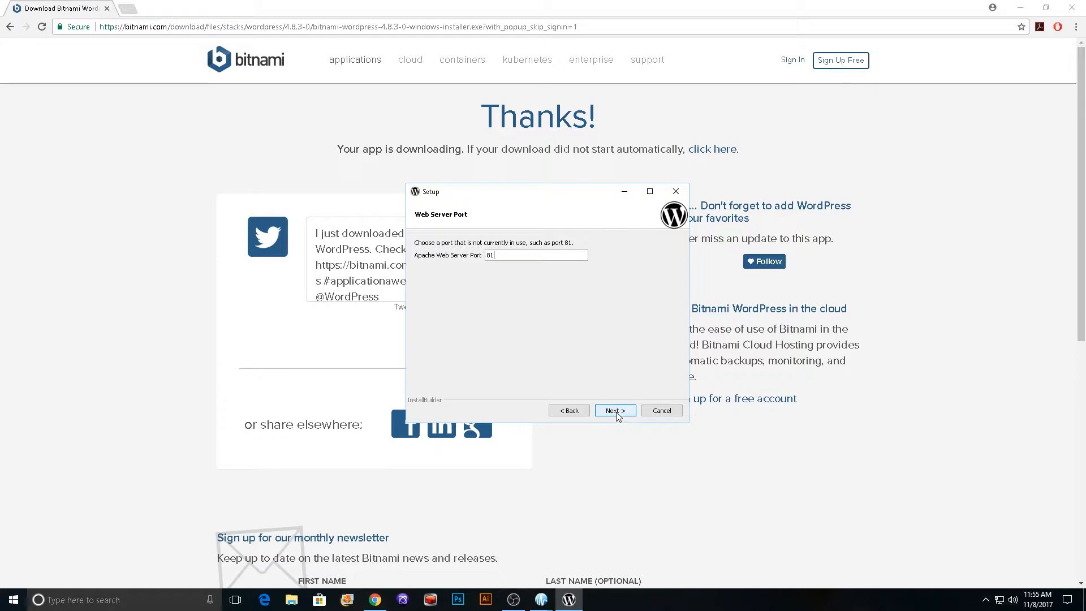
# Step: Accept Apache web server port 81, SSL port 444 and MySQL server port 3307
pyautogui.click(616, 410)
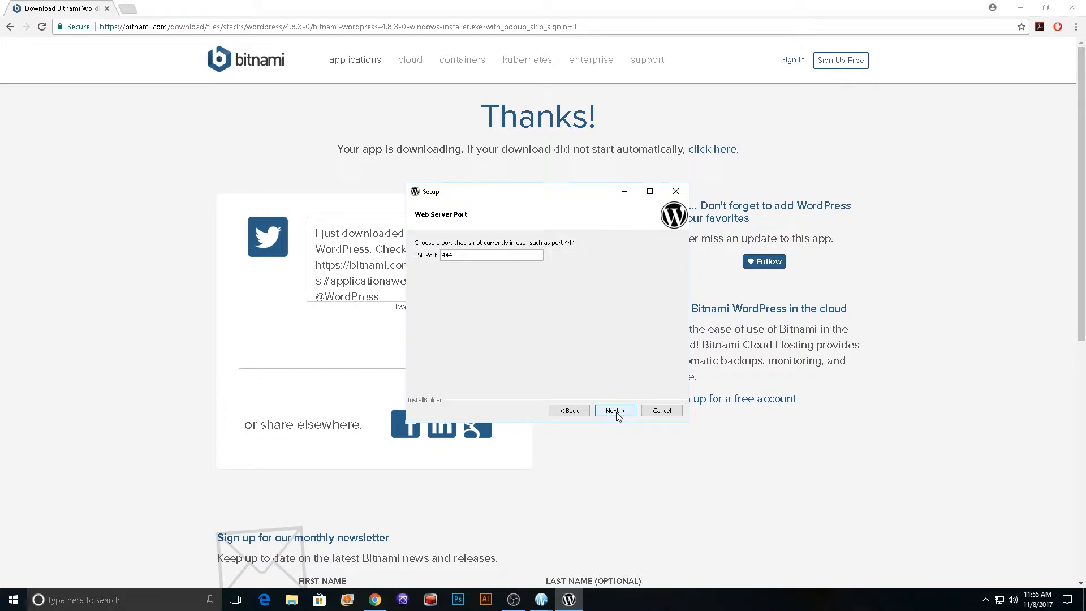
pyautogui.click(615, 411)
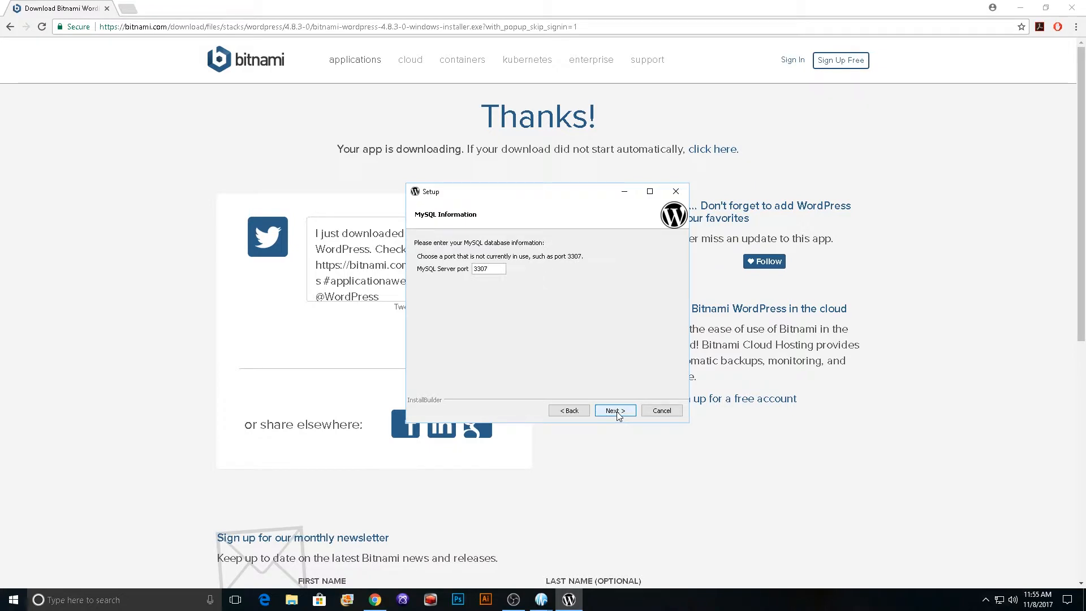
pyautogui.click(615, 411)
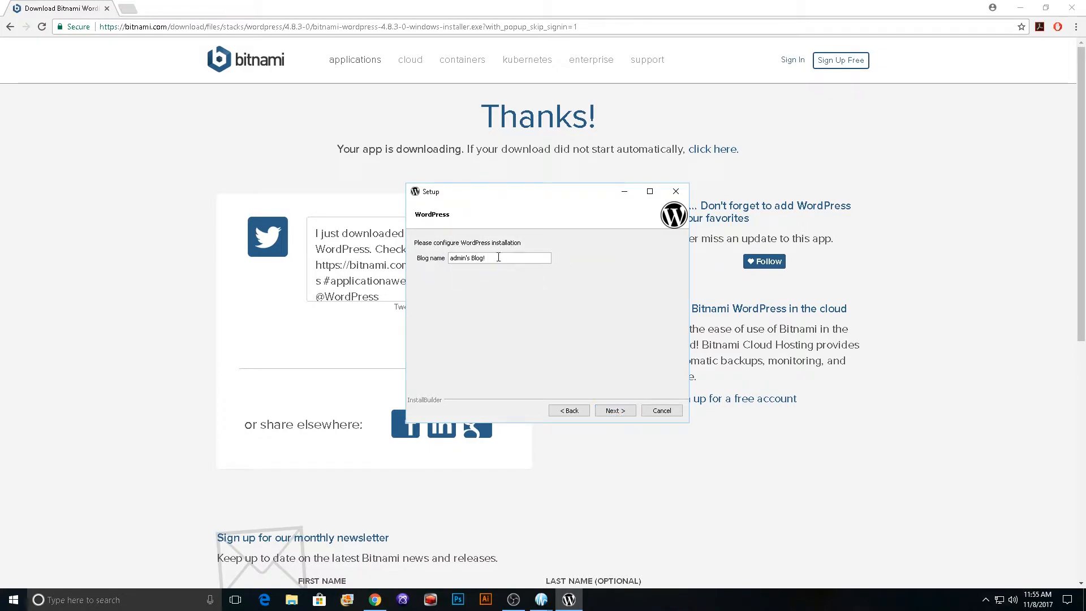
# Step: Set the blog name to the owner's first name in possessive form followed by "Blog"
pyautogui.moveTo(501, 258); pyautogui.dragTo(398, 264)
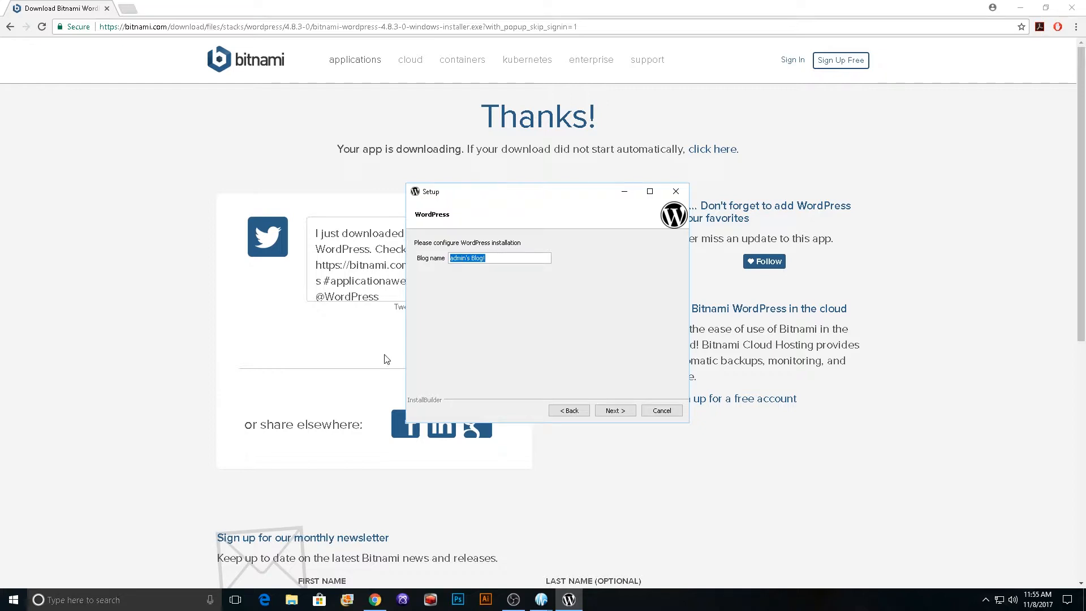
pyautogui.write("Dave's Blog")
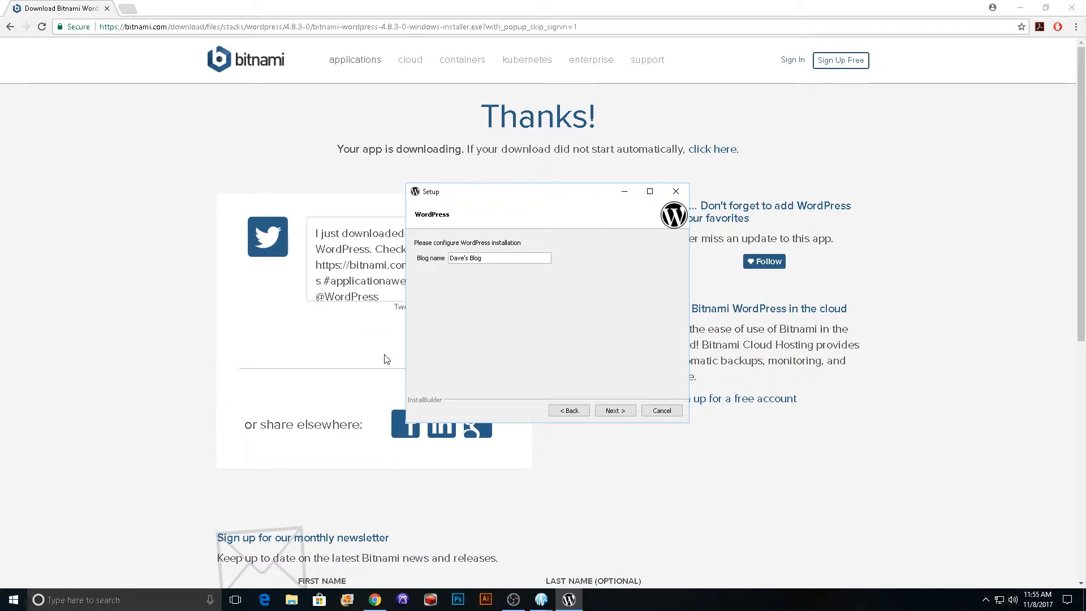
pyautogui.click(619, 412)
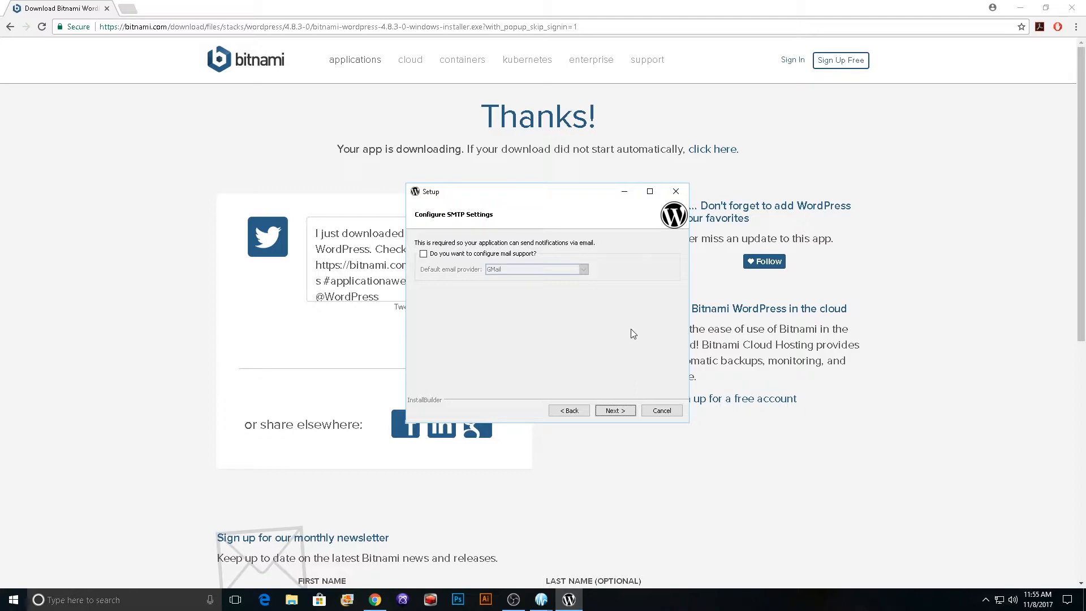
# Step: Leave mail support unconfigured, turn off launching WordPress in the cloud with Bitnami, and start the installation
pyautogui.click(619, 412)
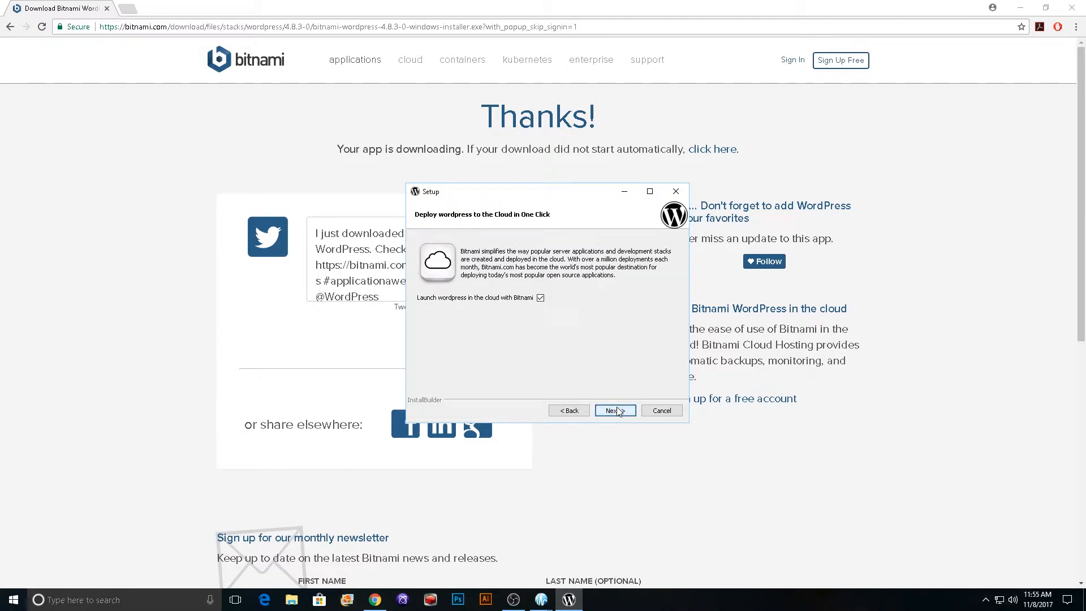
pyautogui.click(540, 298)
pyautogui.click(621, 412)
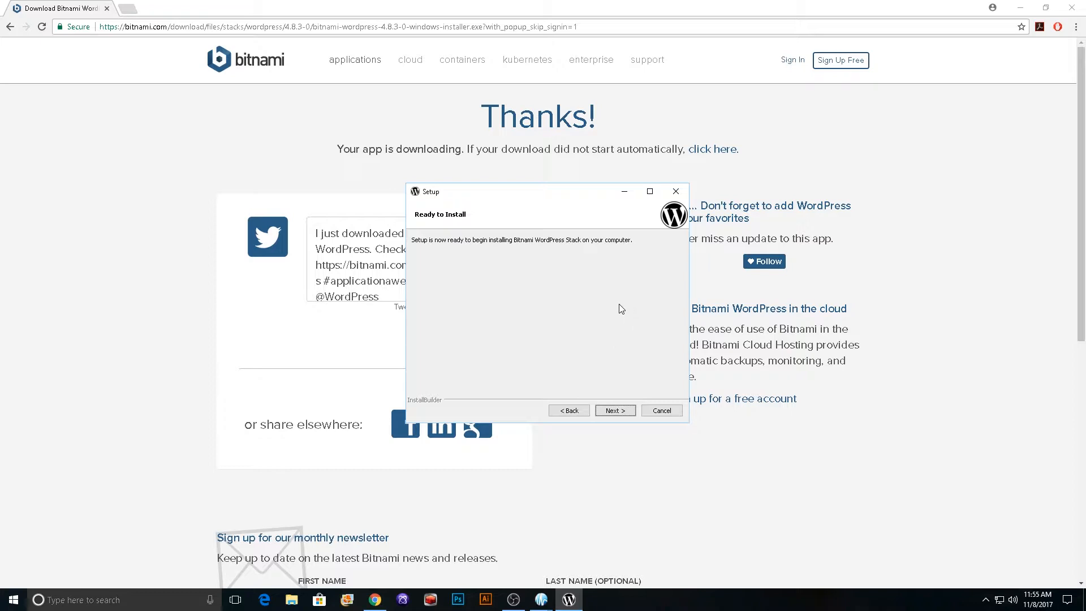
pyautogui.click(616, 413)
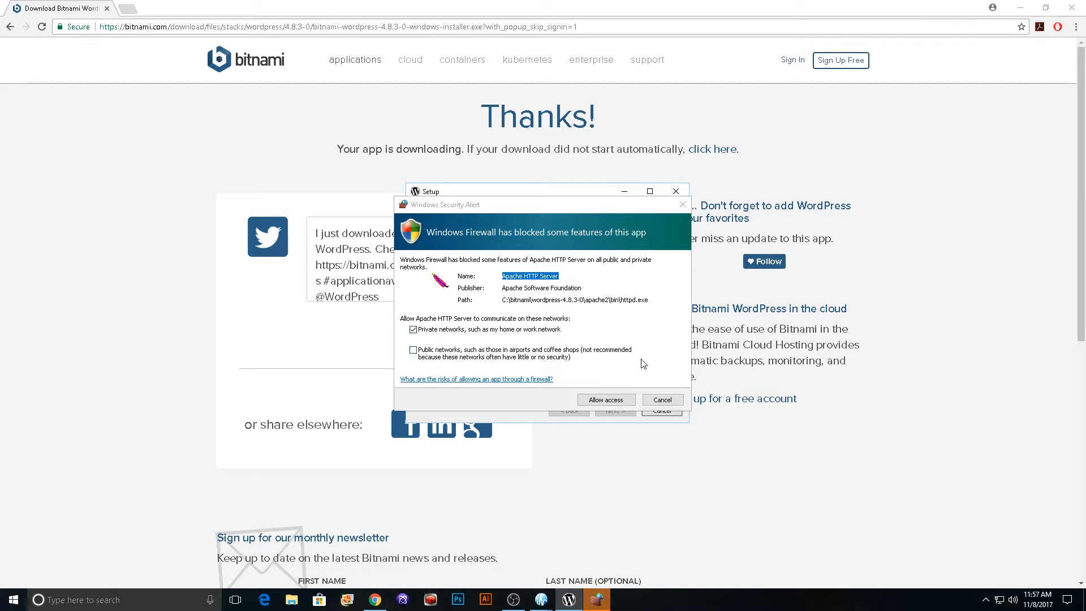
# Step: Allow Apache HTTP Server on private networks and finish the setup, launching the Bitnami WordPress Stack and permitting manager-windows.exe to run
pyautogui.click(614, 400)
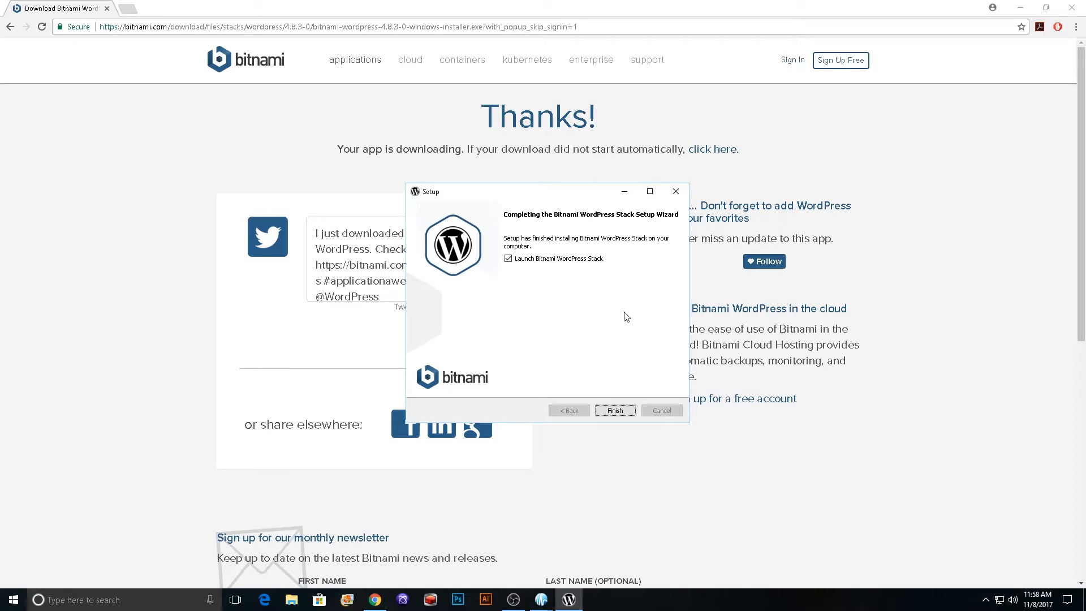
pyautogui.click(612, 411)
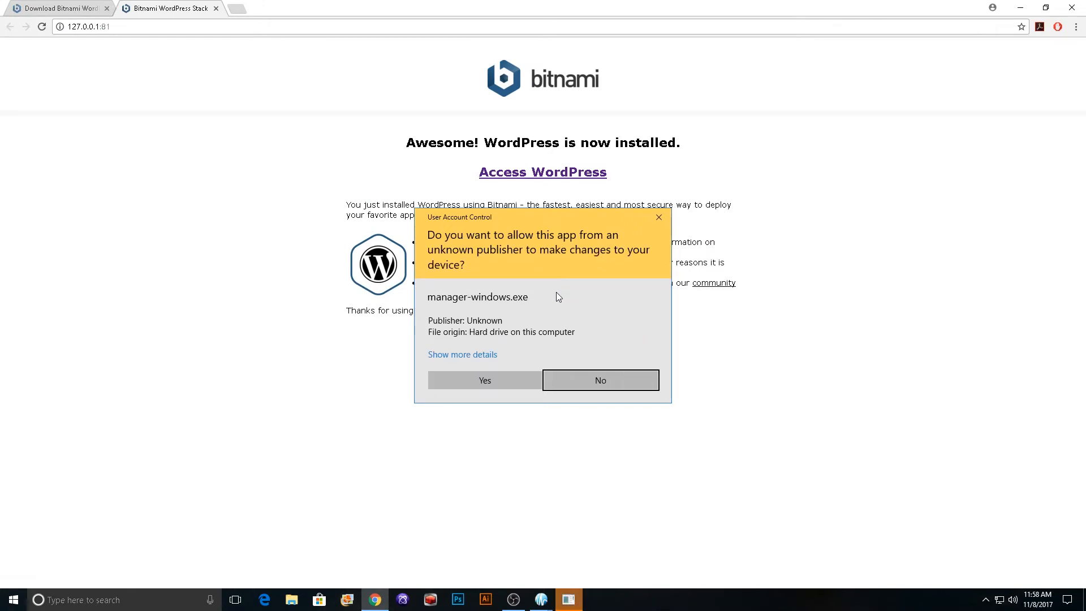
pyautogui.click(477, 382)
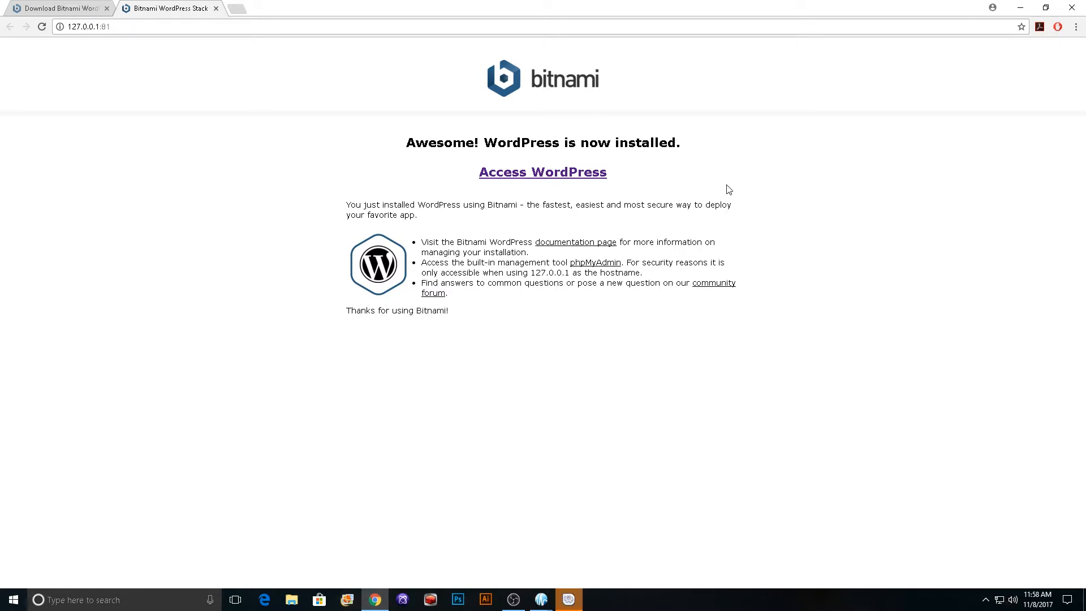
# Step: Access the newly installed WordPress site and look over its home page, including the posts and sidebar sections
pyautogui.click(541, 177)
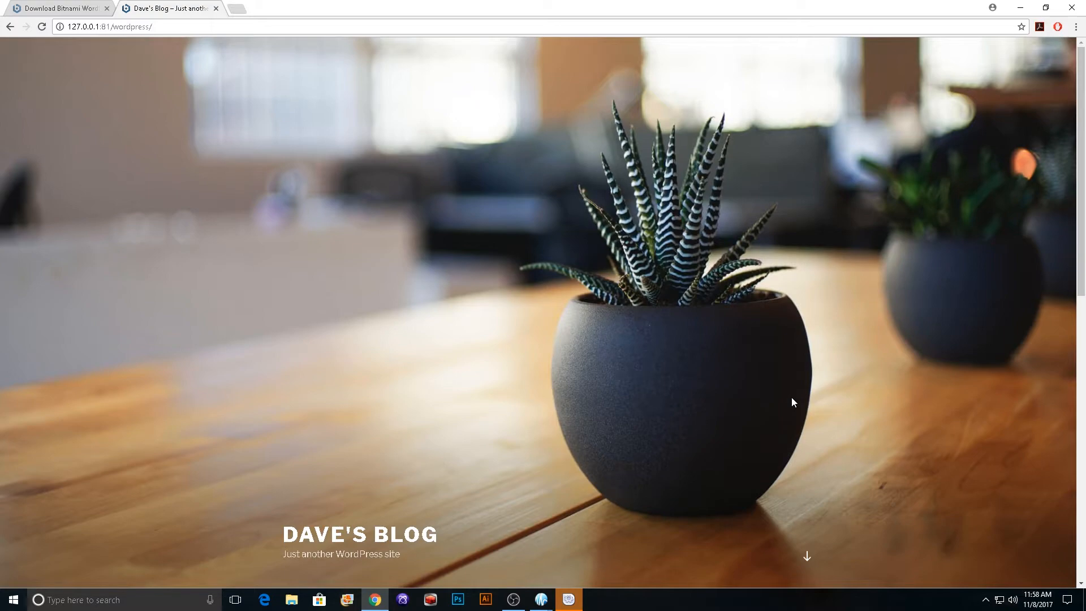
pyautogui.scroll(-9, 791, 402)
pyautogui.scroll(6, 792, 401)
pyautogui.scroll(-2, 792, 401)
pyautogui.scroll(-5, 791, 401)
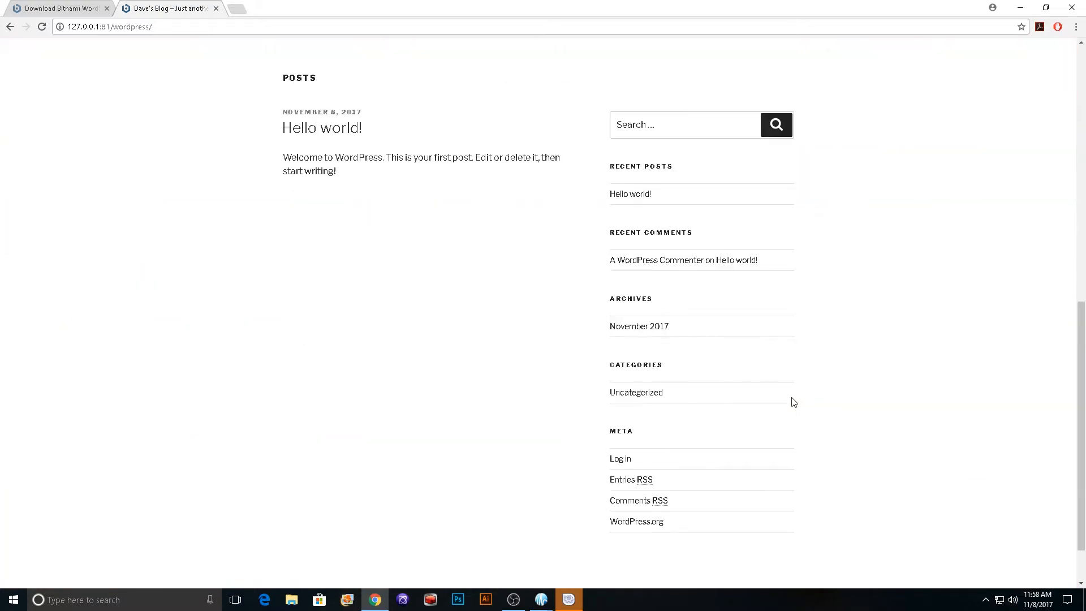
pyautogui.scroll(10, 852, 427)
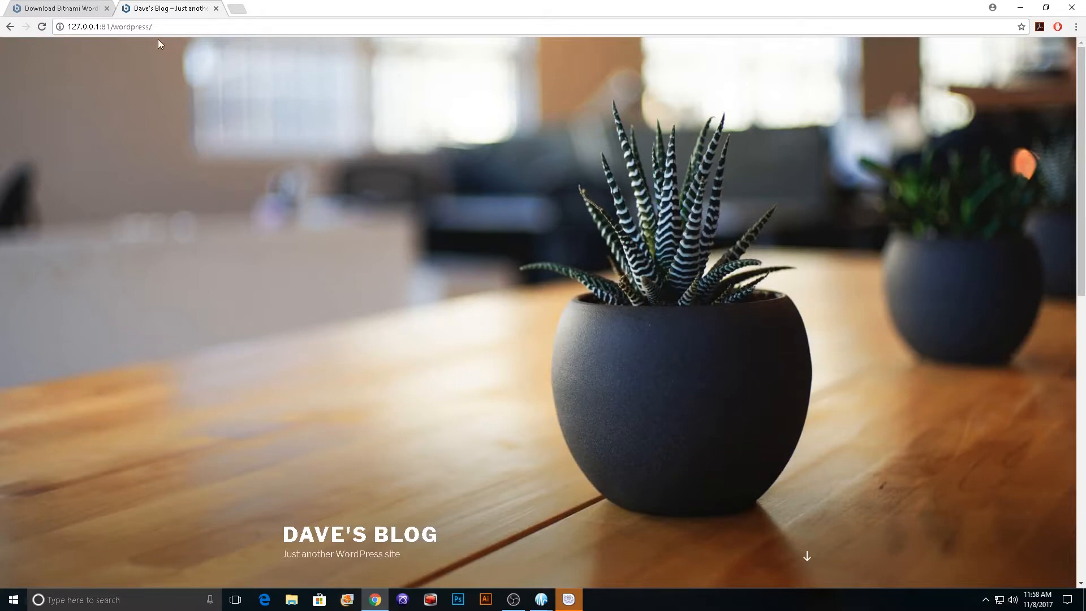
# Step: Go to the site's admin login page at 127.0.0.1:81/wordpress/wp-admin
pyautogui.click(167, 27)
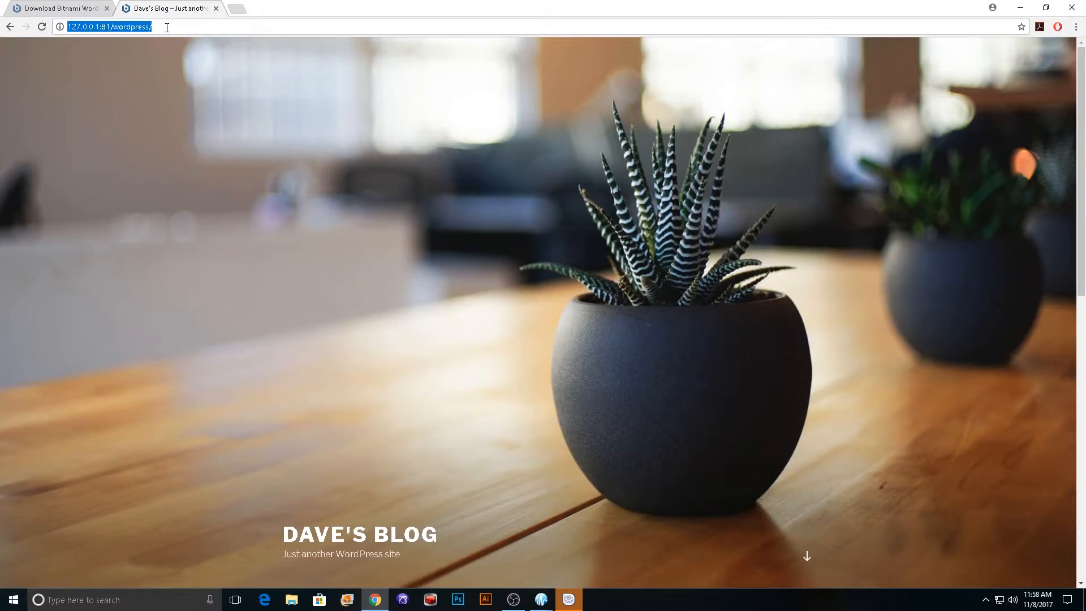
pyautogui.click(167, 27)
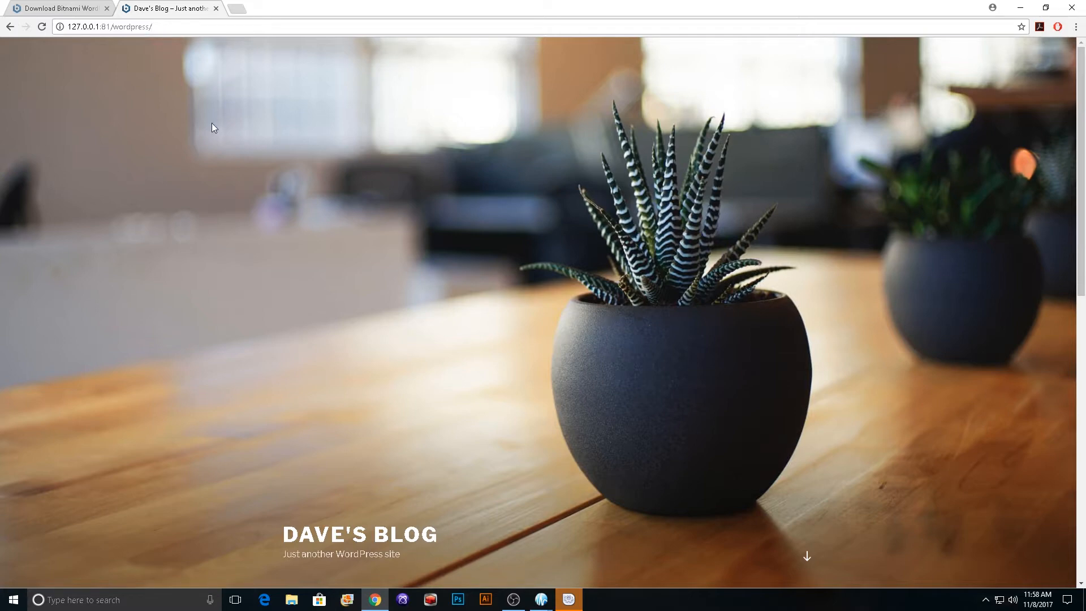
pyautogui.write('wp-admin')
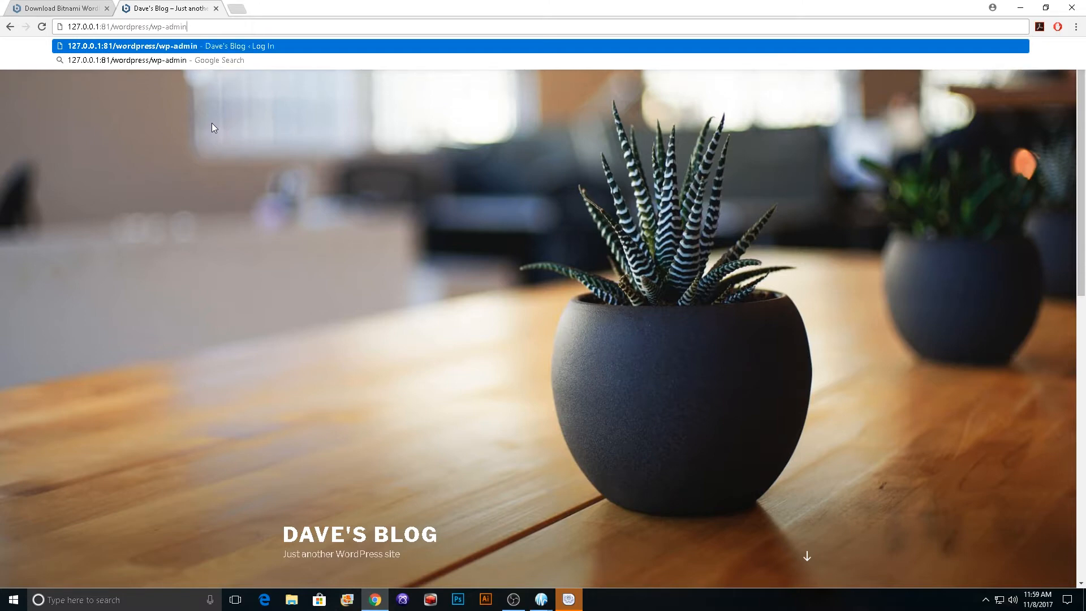
pyautogui.press('Return')
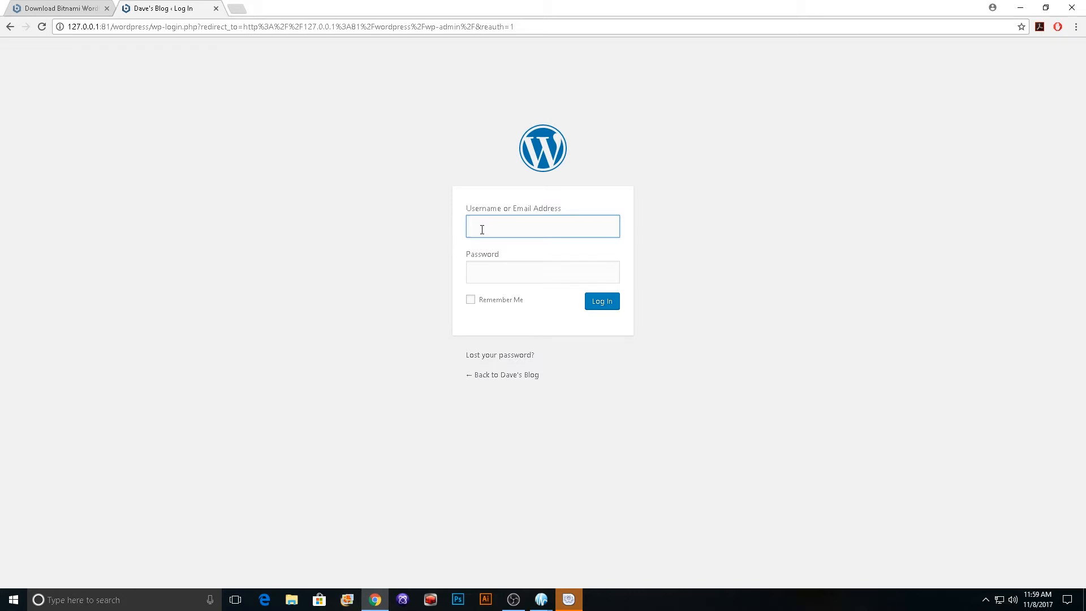
# Step: Log in to the WordPress dashboard with the username admin and the account password
pyautogui.write('admin')
pyautogui.press('Tab')
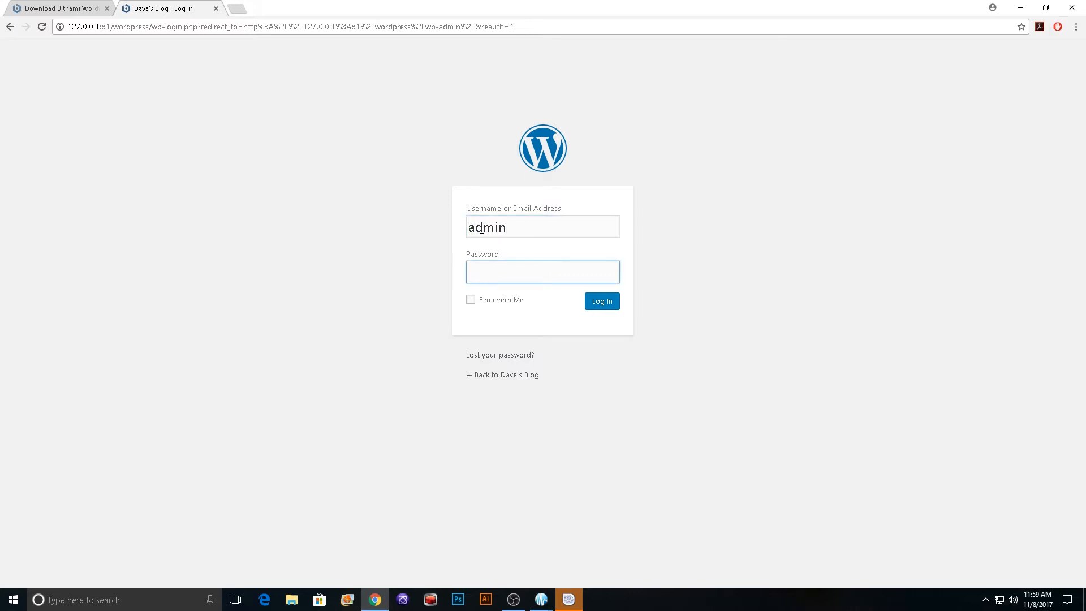
pyautogui.write('••••••••')
pyautogui.press('Return')
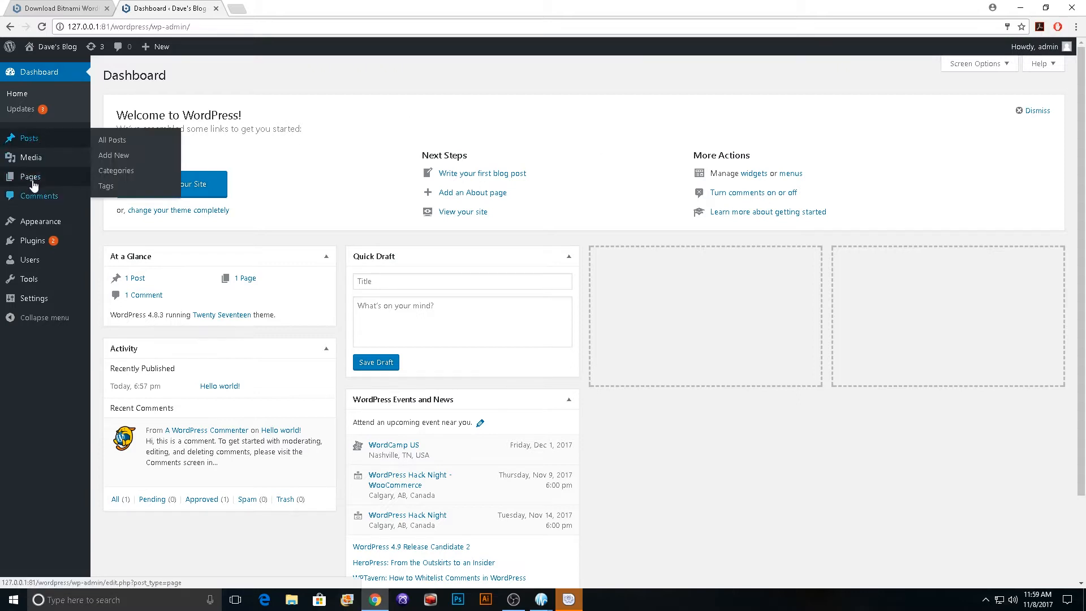
# Step: Log the admin account out of the WordPress dashboard
pyautogui.moveTo(41, 229)
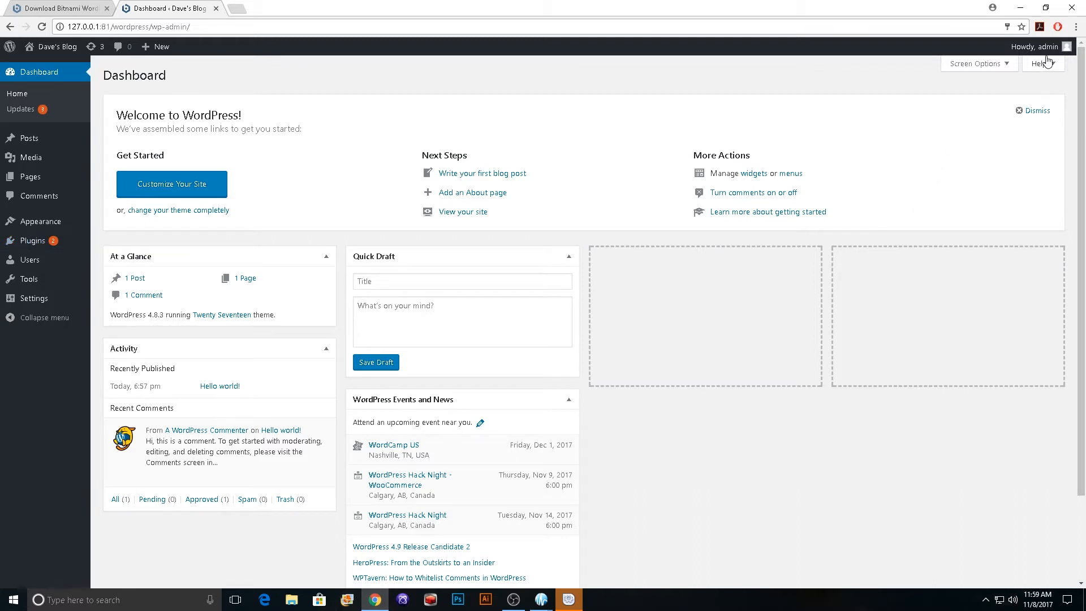
pyautogui.moveTo(1048, 49)
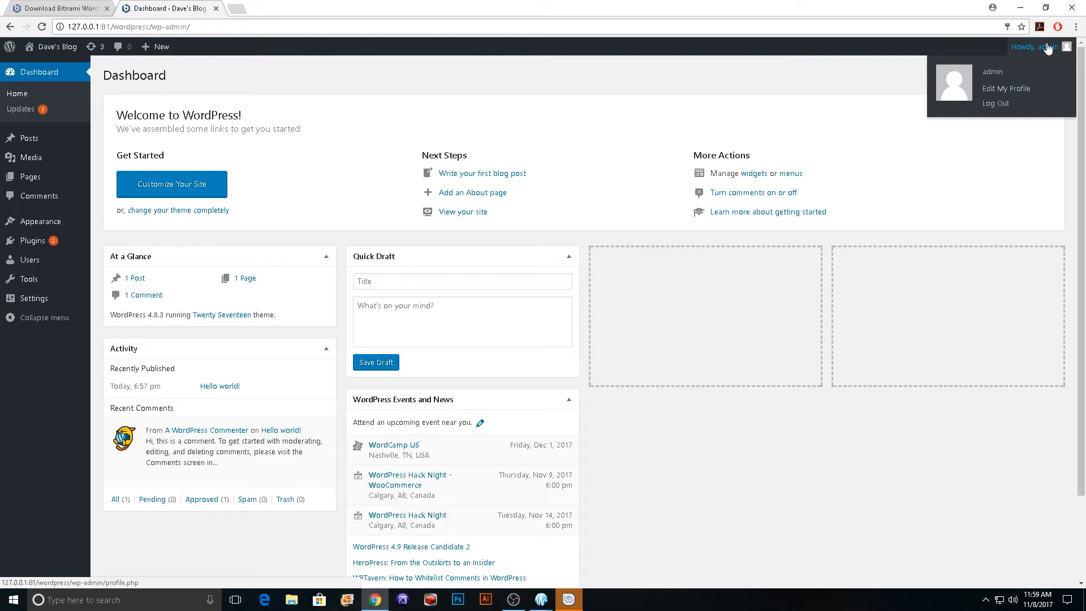
pyautogui.click(995, 105)
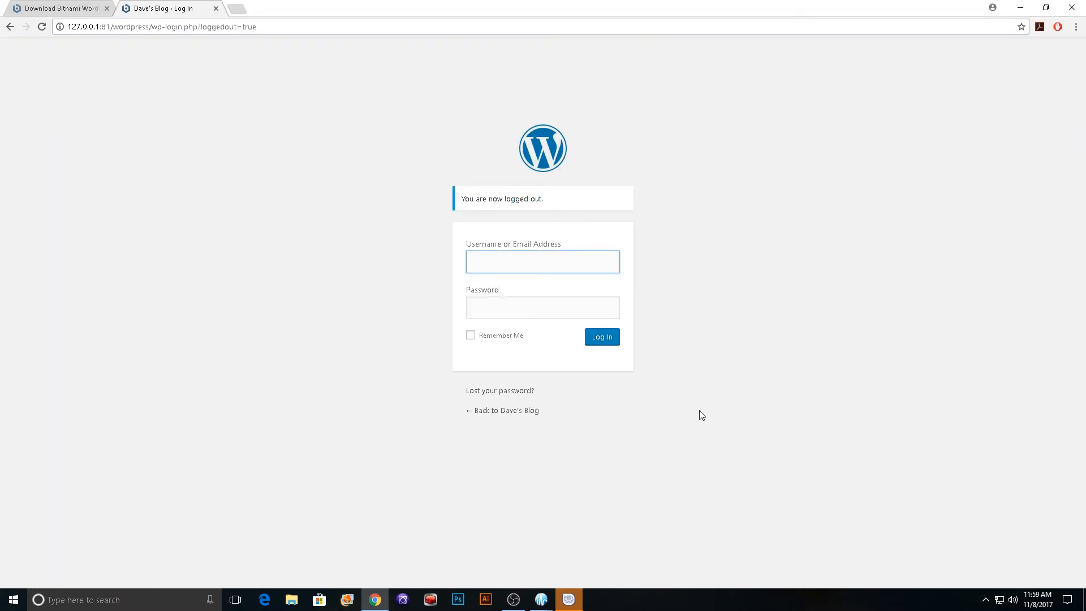
# Step: Return from the login page to the blog's public home page and review it from the header image to the footer
pyautogui.click(518, 411)
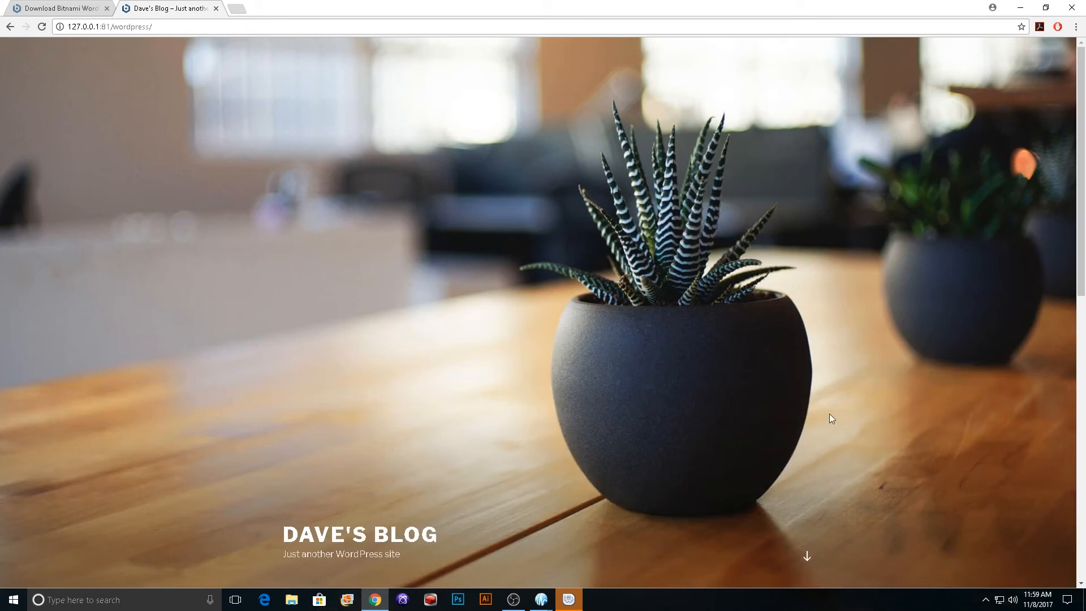
pyautogui.scroll(-10, 829, 415)
pyautogui.scroll(10, 830, 415)
pyautogui.scroll(-10, 849, 434)
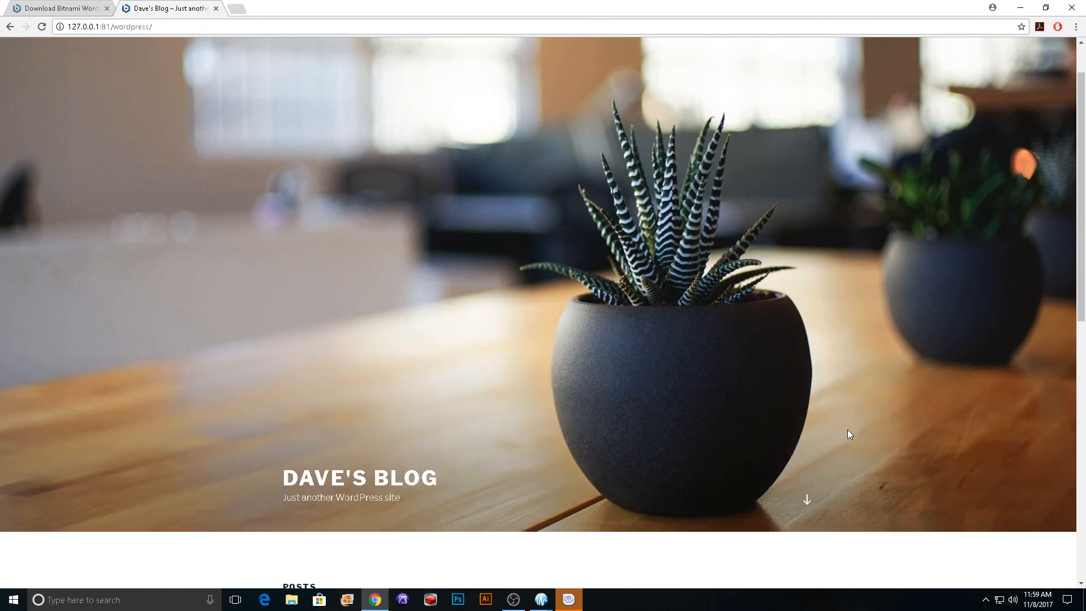
pyautogui.scroll(10, 848, 434)
pyautogui.scroll(-10, 849, 435)
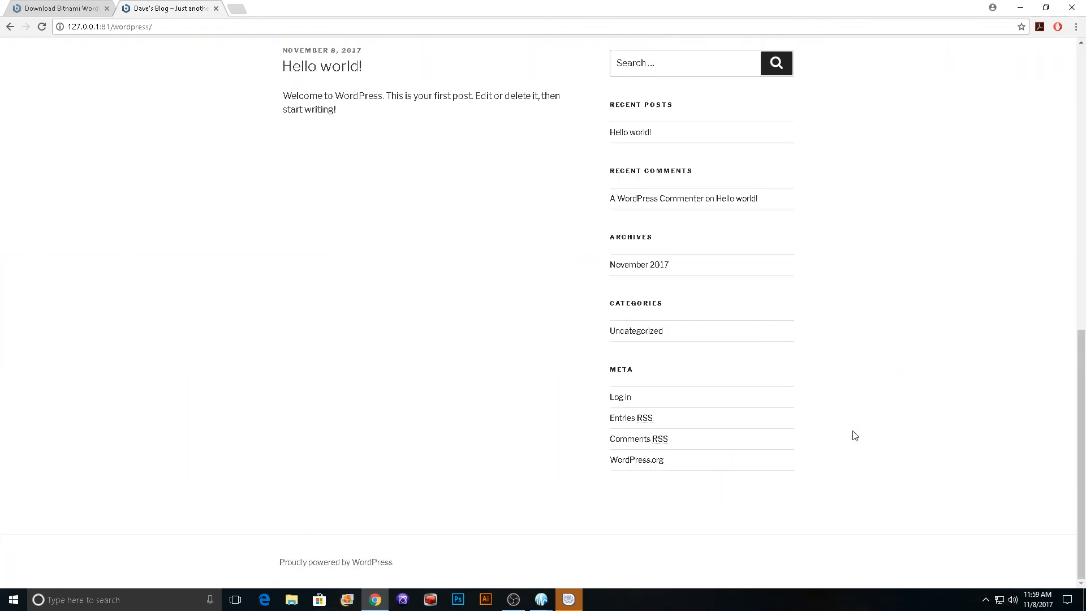
pyautogui.scroll(10, 852, 434)
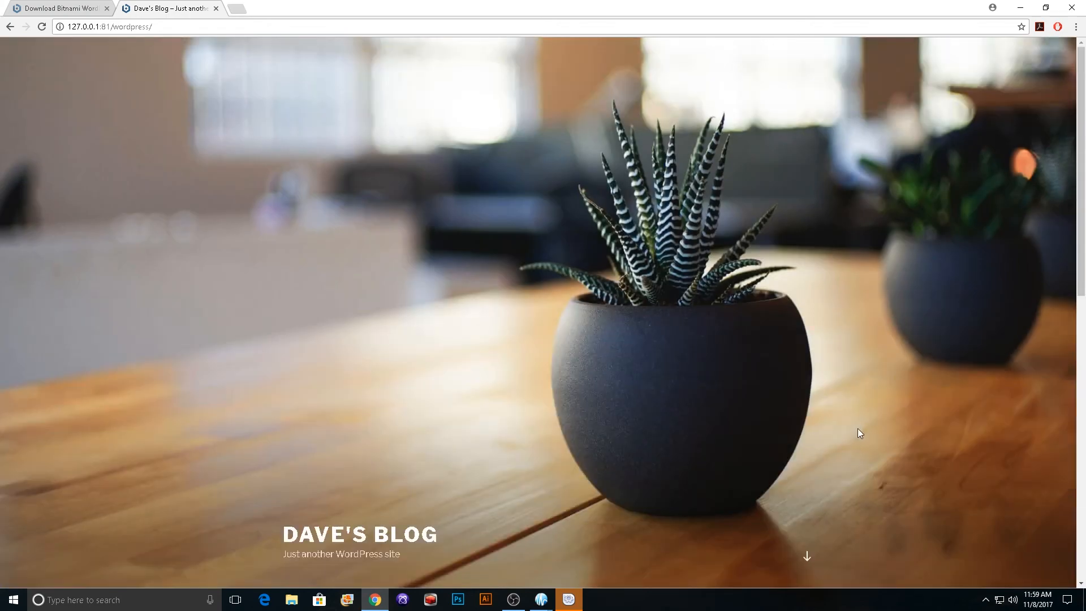